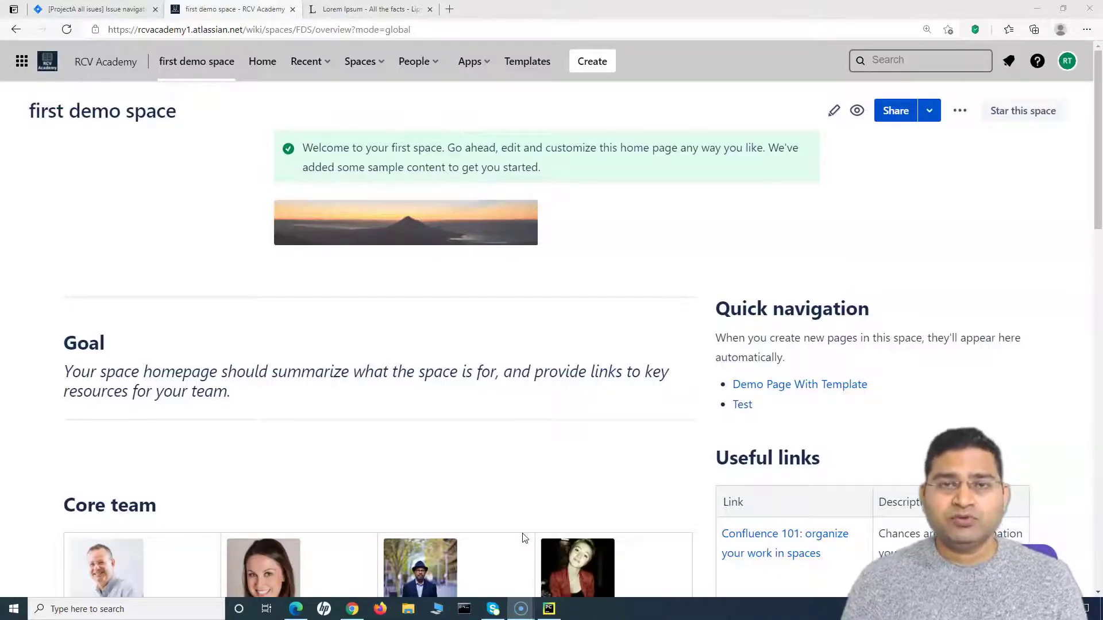
Go to the Project A - RCV Academy space and open its Project Plan Page
click(526, 543)
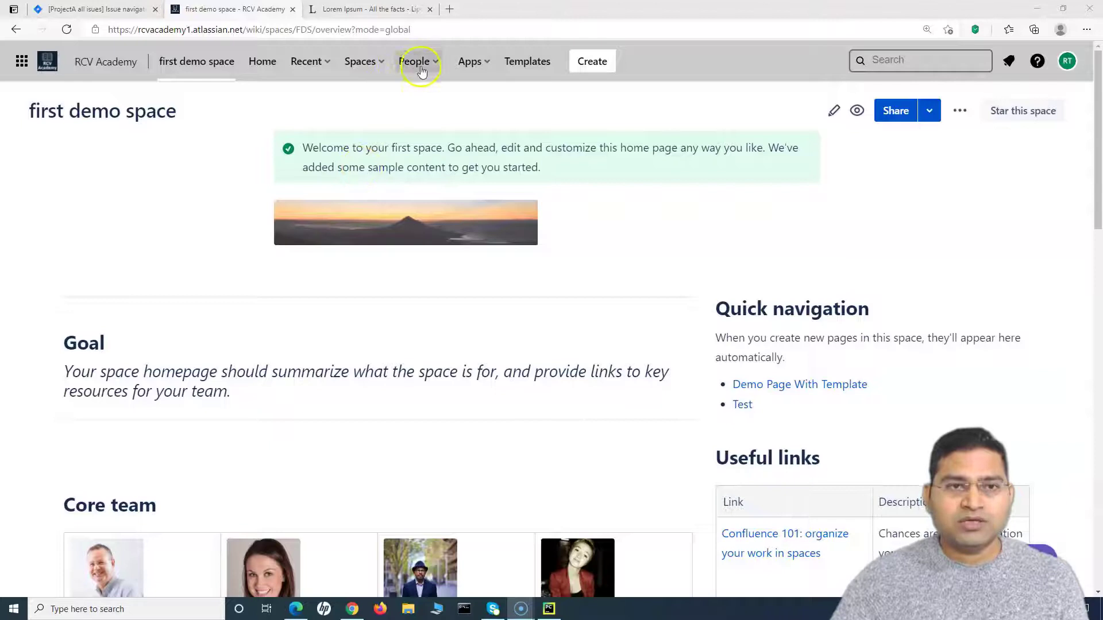
click(379, 63)
click(390, 117)
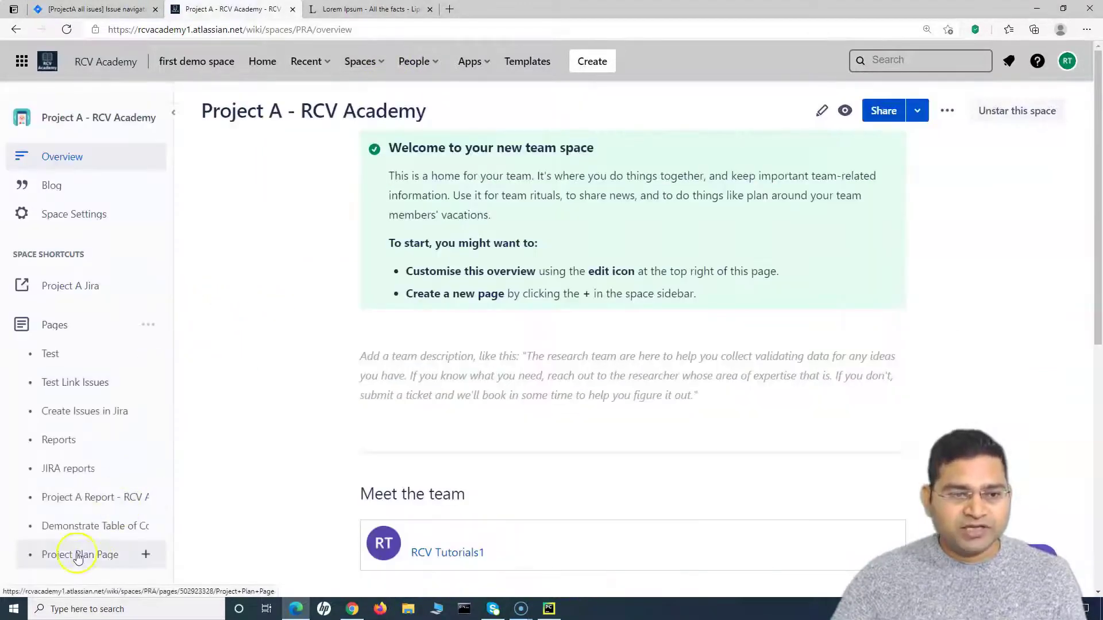
click(97, 557)
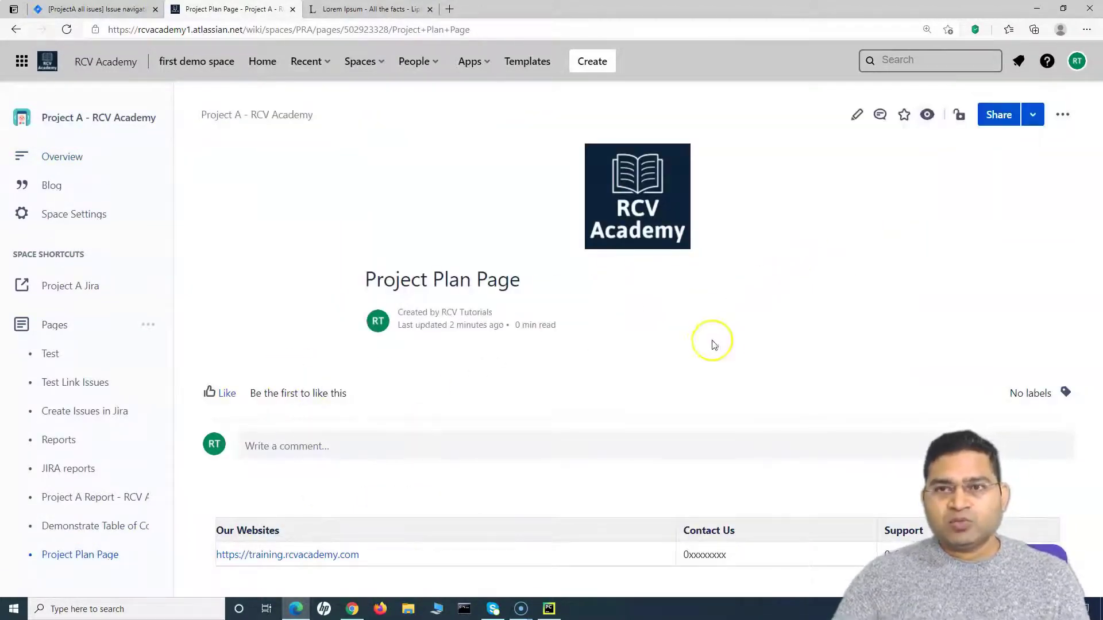
Put the Project Plan Page into edit mode and browse the Insert menu and macro list without inserting anything
click(855, 115)
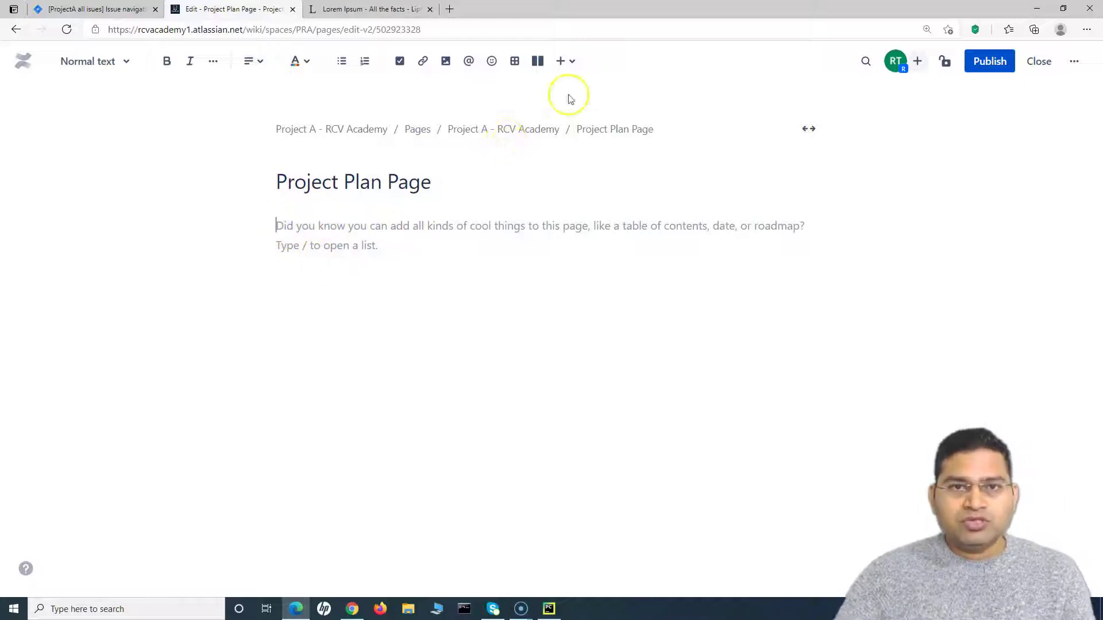
click(574, 70)
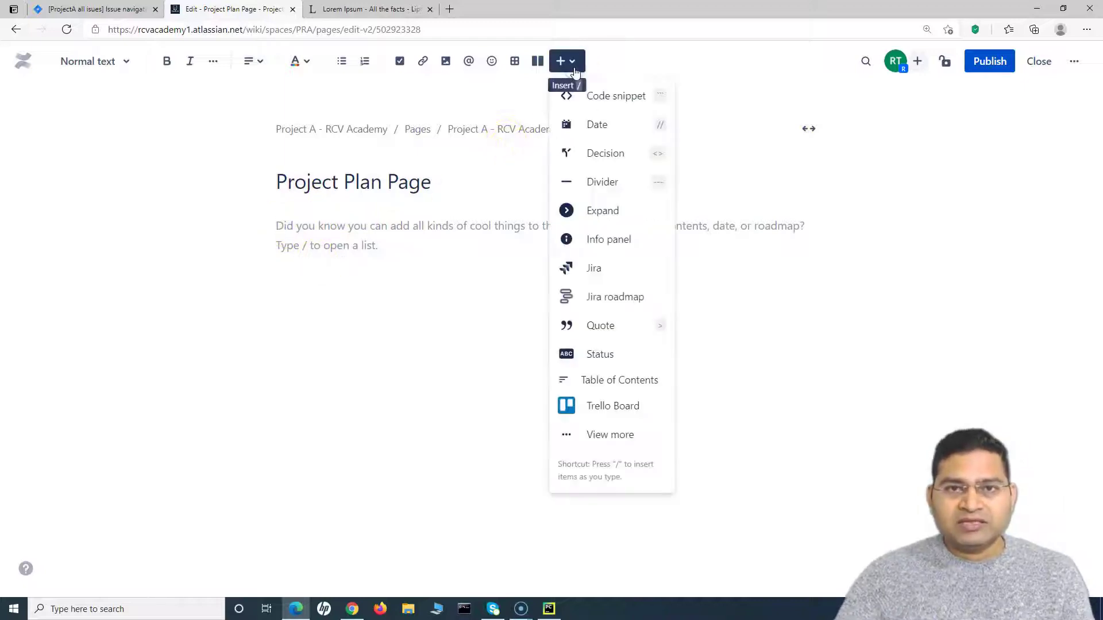
click(617, 443)
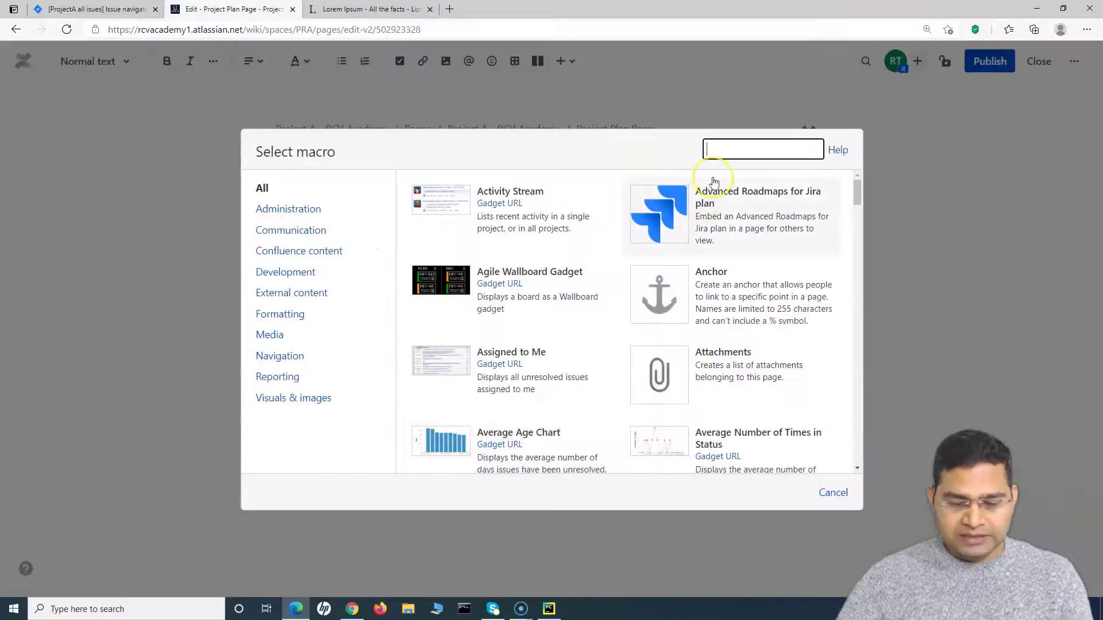
text(exp)
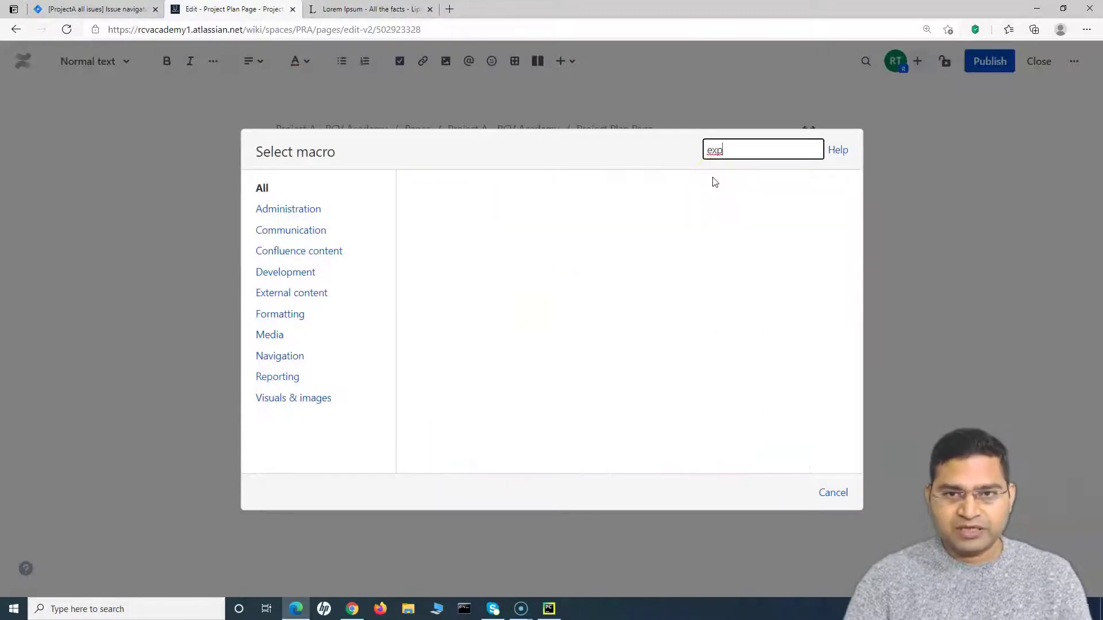
key(BackSpace)
key(BackSpace)
key(BackSpace)
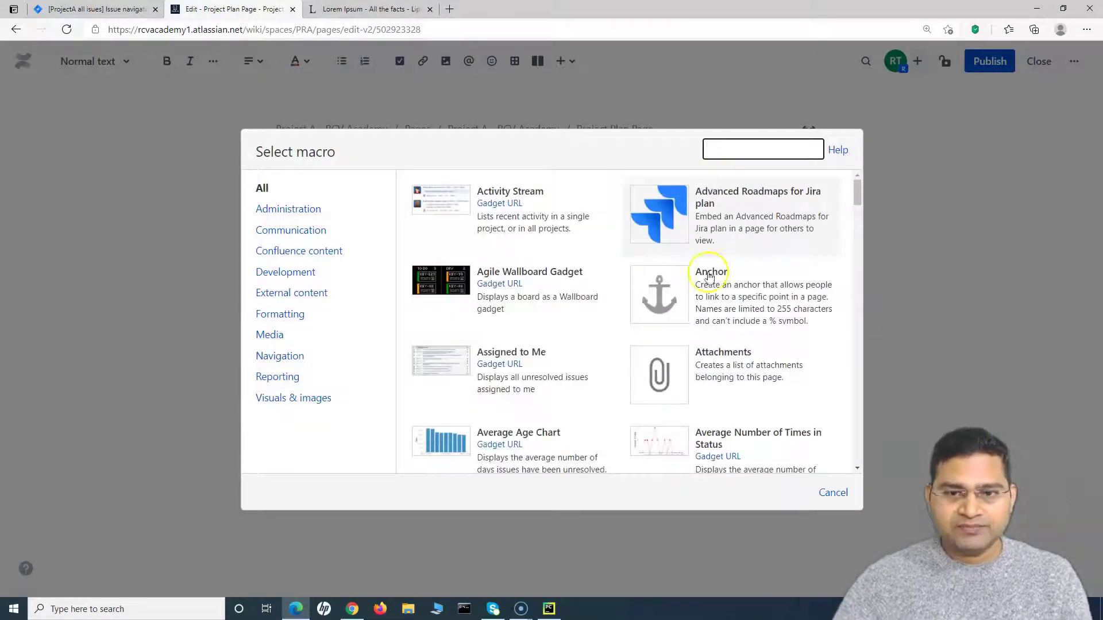
click(832, 492)
click(578, 65)
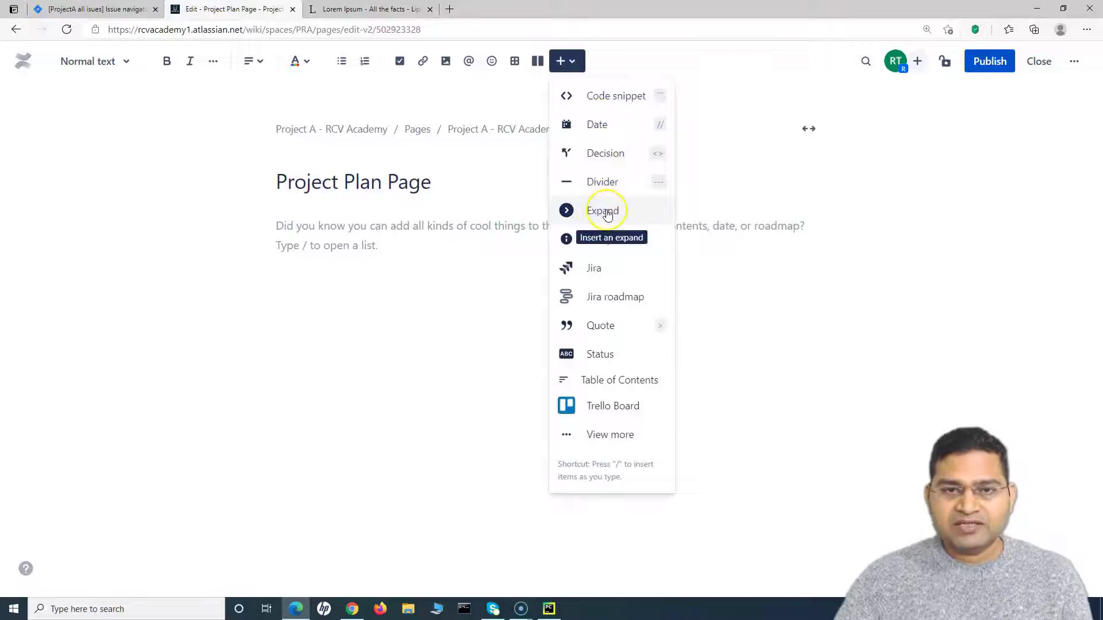
Insert an Expand element via /ex and paste the bulleted lorem ipsum list into it
click(394, 275)
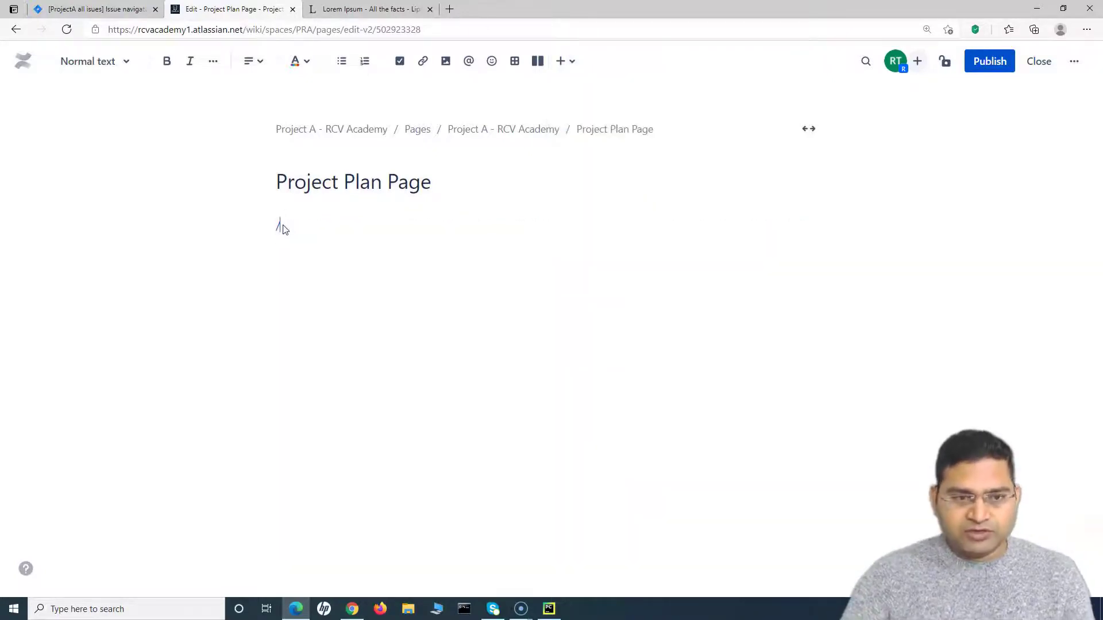
text(/exp)
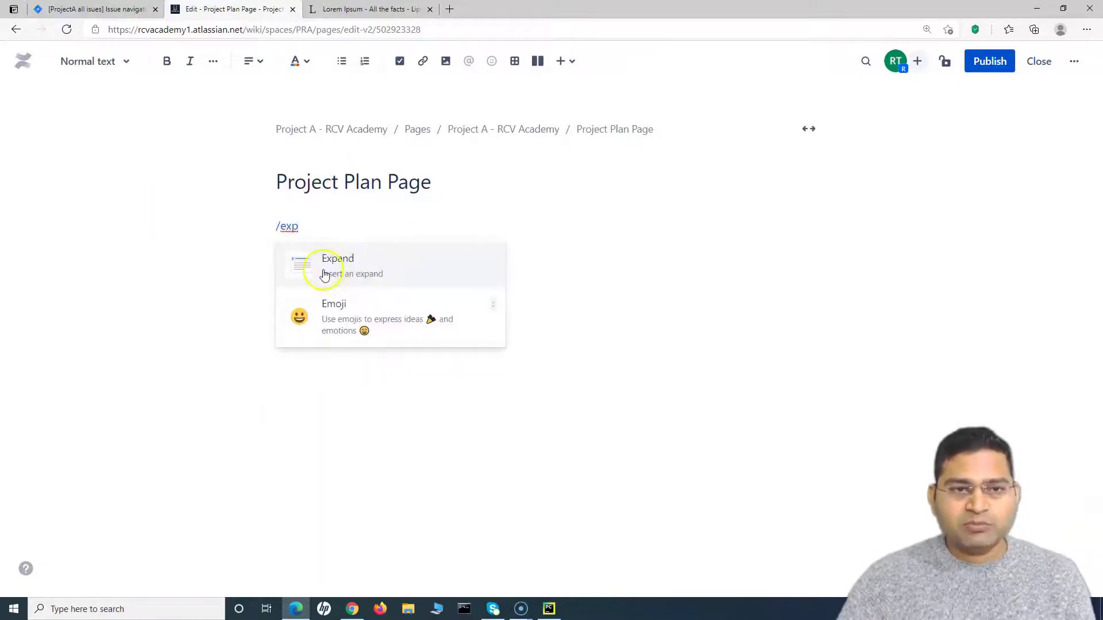
click(346, 273)
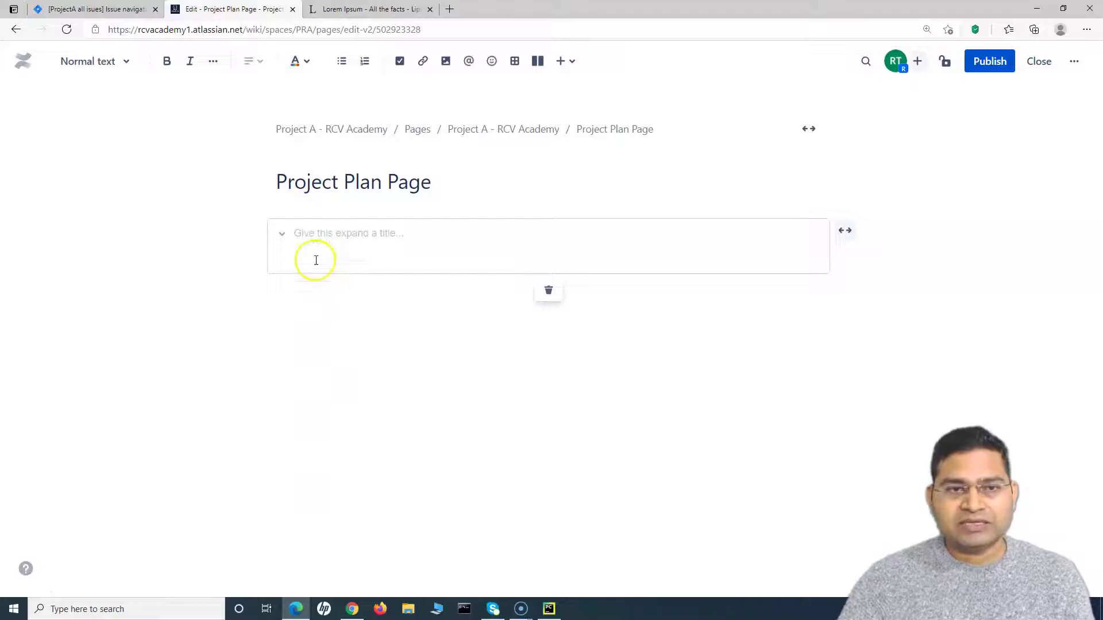
key(ctrl+v)
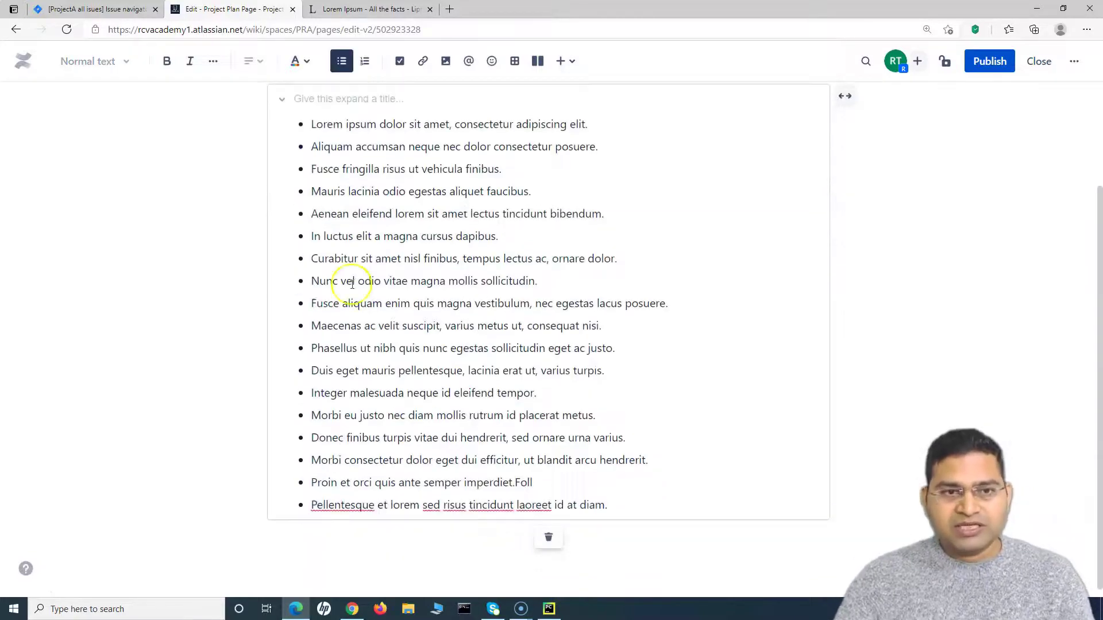
scroll(344, 282, up, 3)
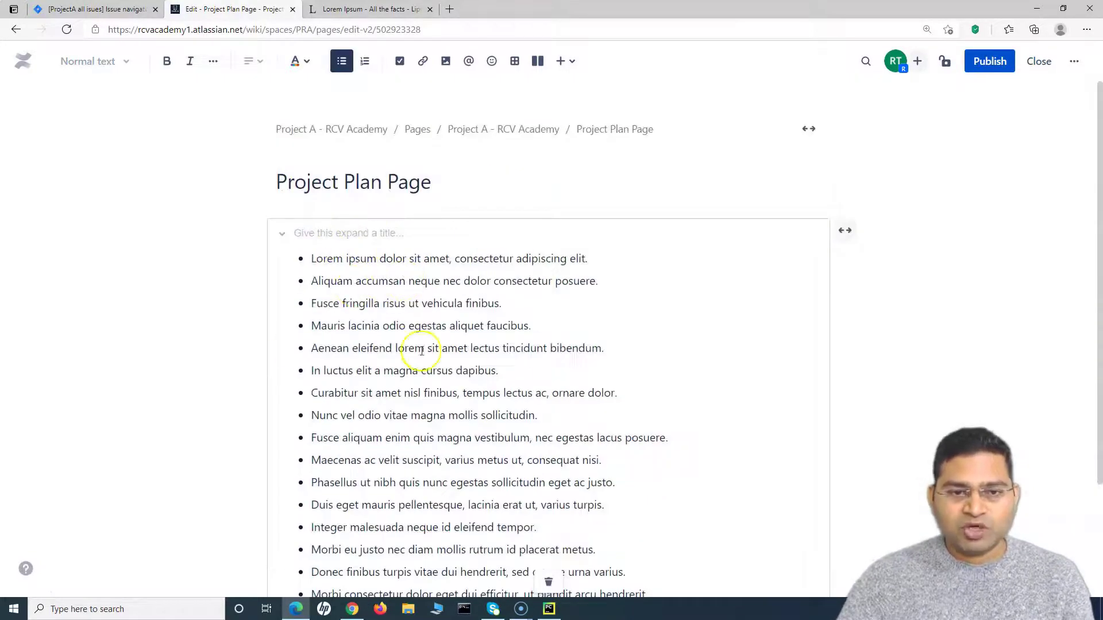
scroll(506, 379, down, 3)
scroll(522, 413, up, 3)
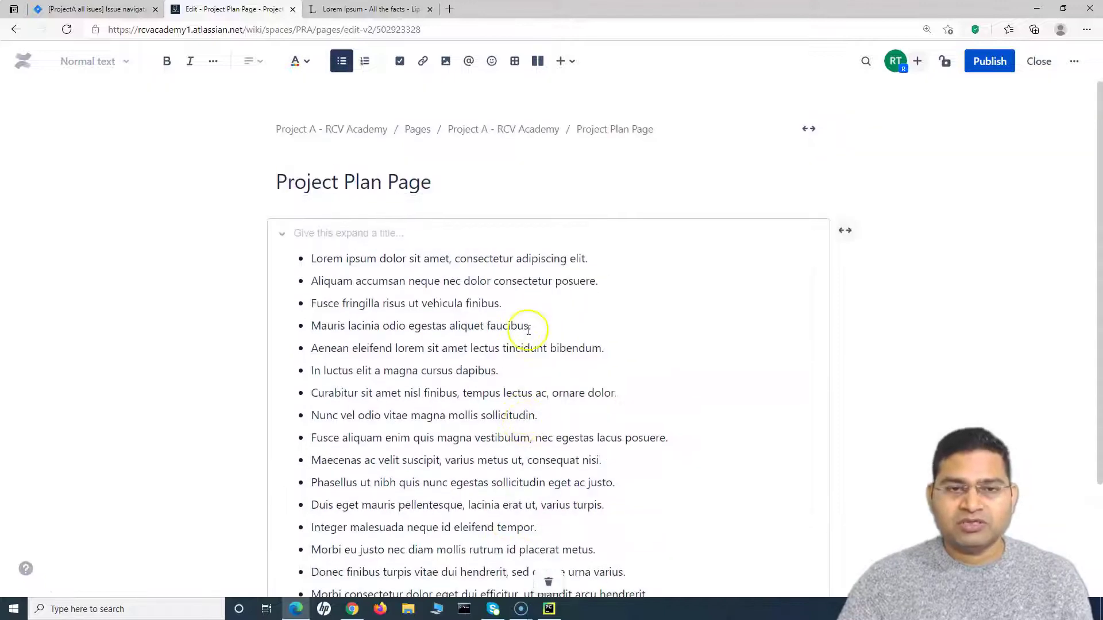
click(332, 234)
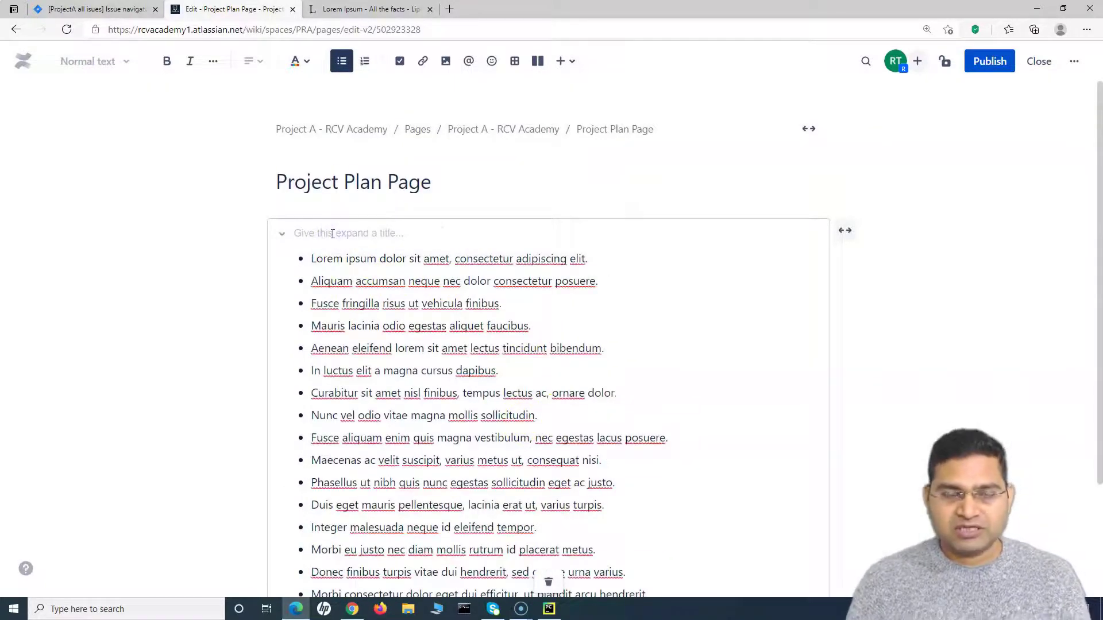
scroll(480, 454, down, 3)
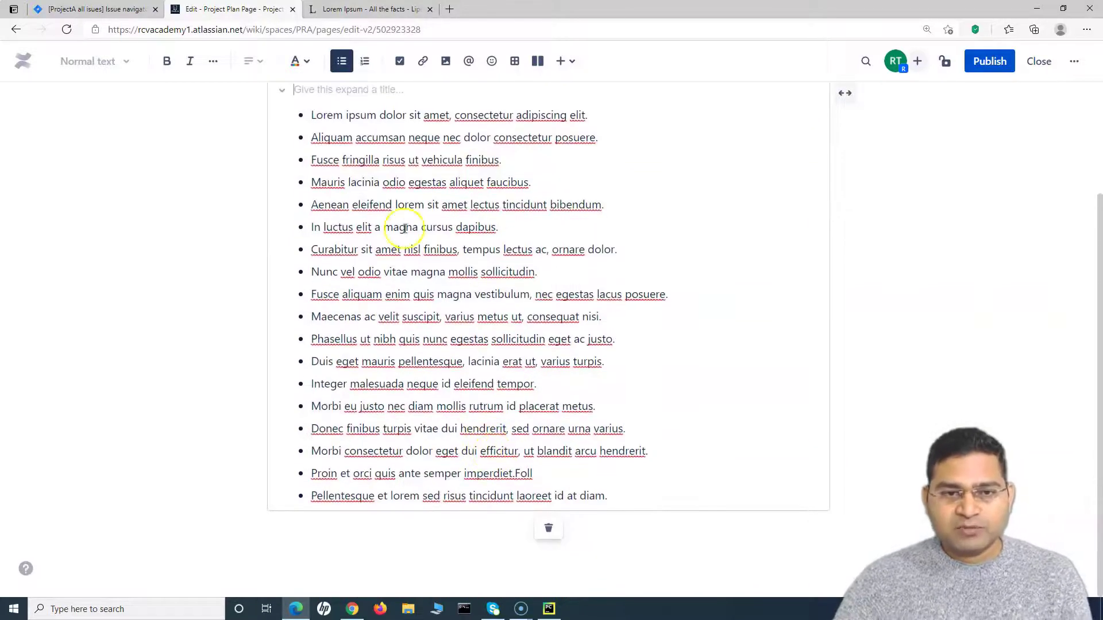
Title the expand section 'Read this information before raising defects' and review the list beneath it
scroll(516, 398, up, 3)
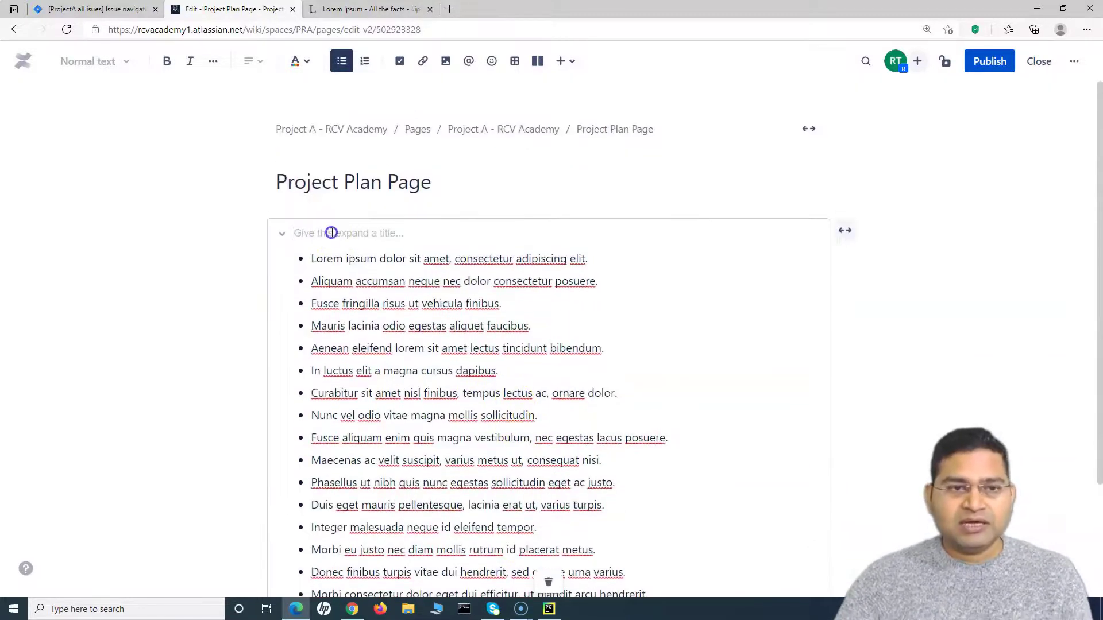
click(370, 245)
text(Read this infor)
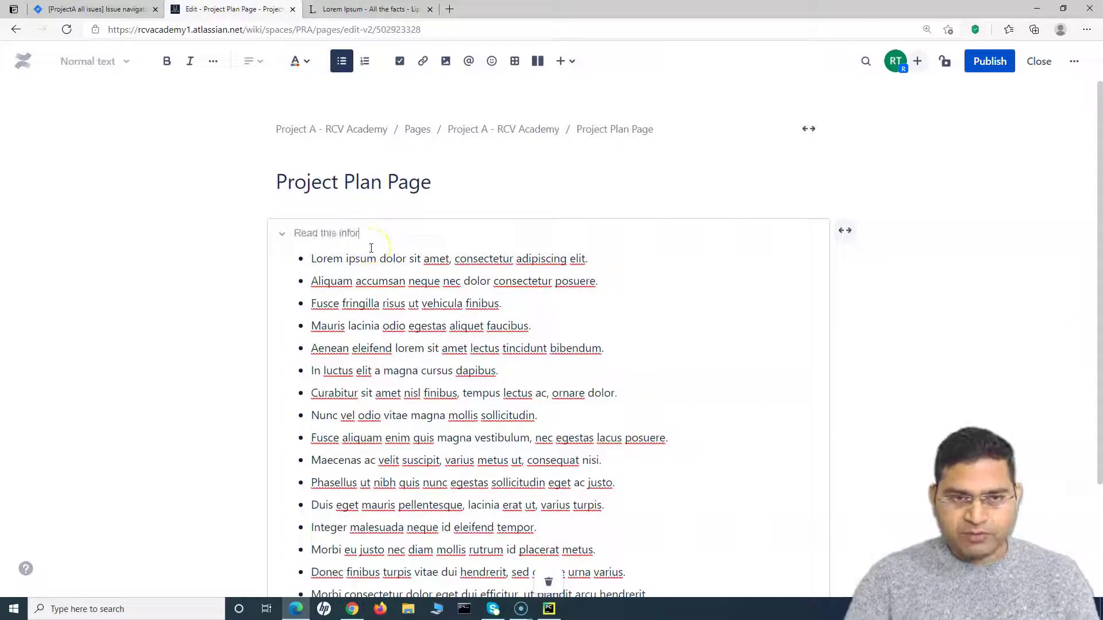
text(mation before raising defects)
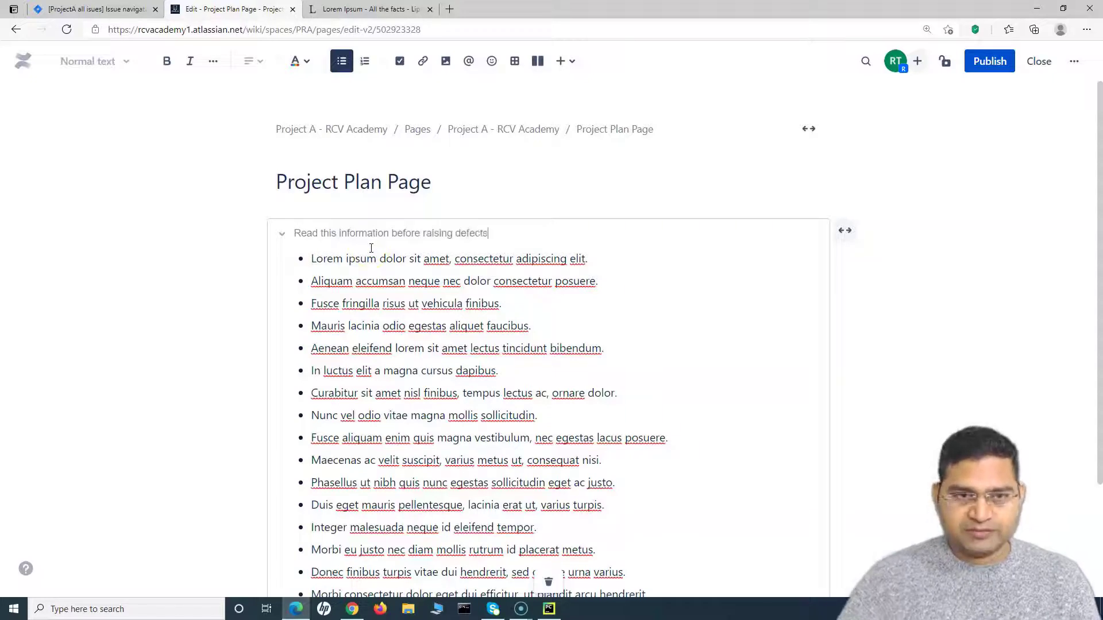
click(370, 247)
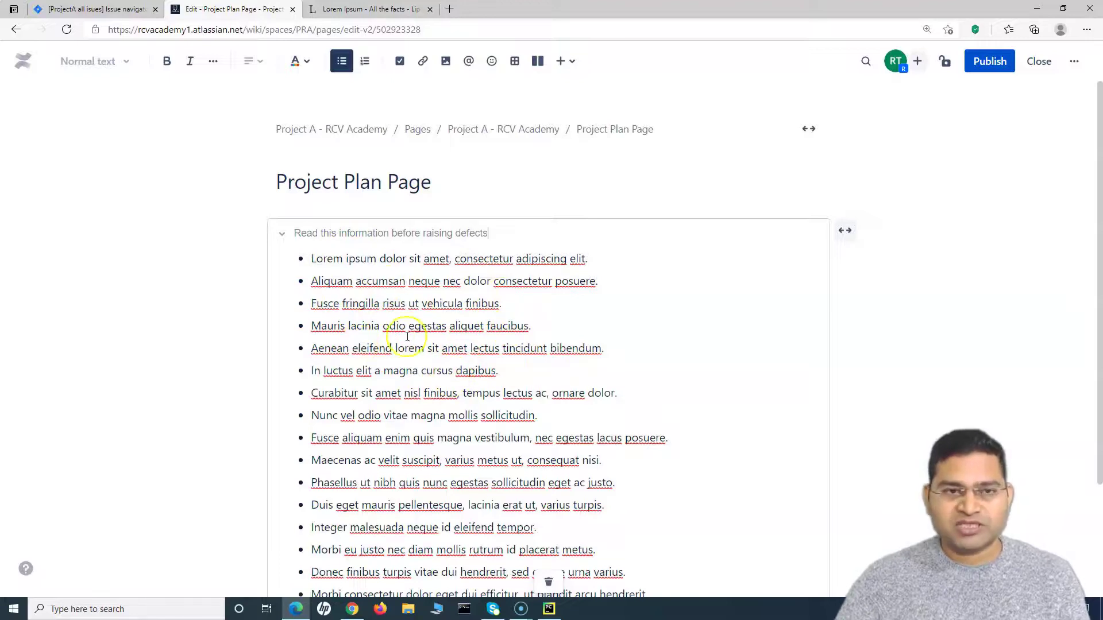
scroll(392, 152, down, 3)
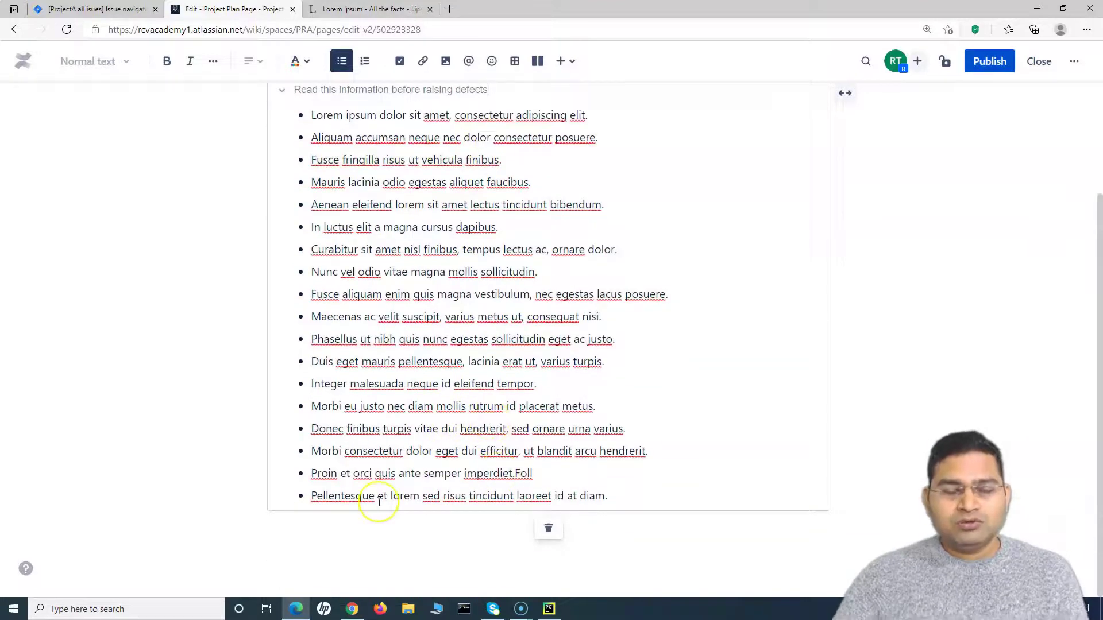
scroll(379, 503, up, 3)
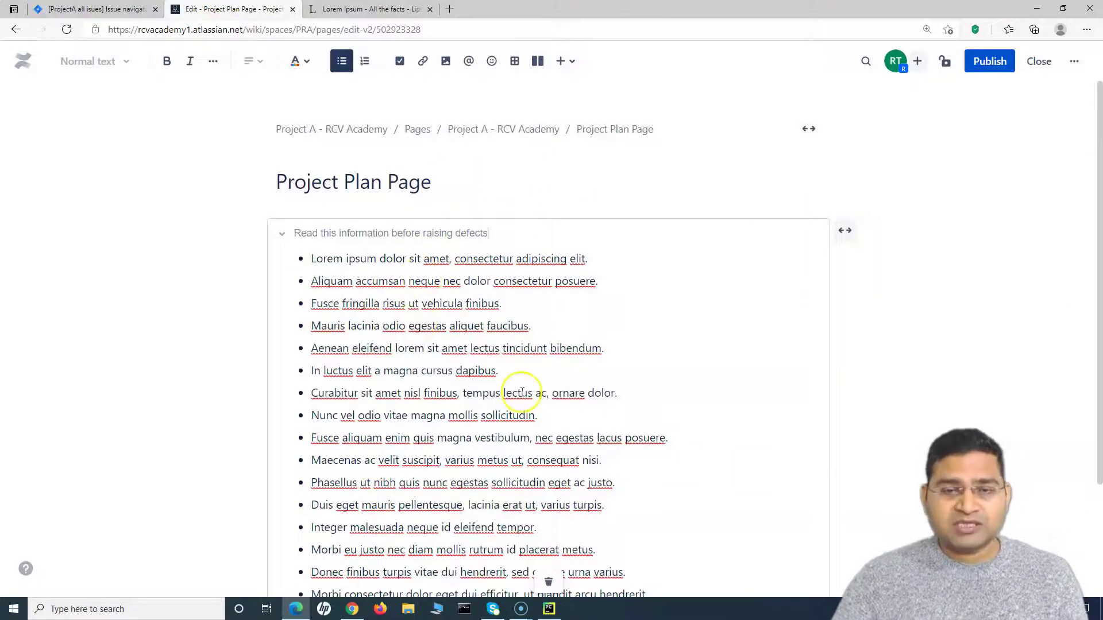
scroll(397, 514, down, 3)
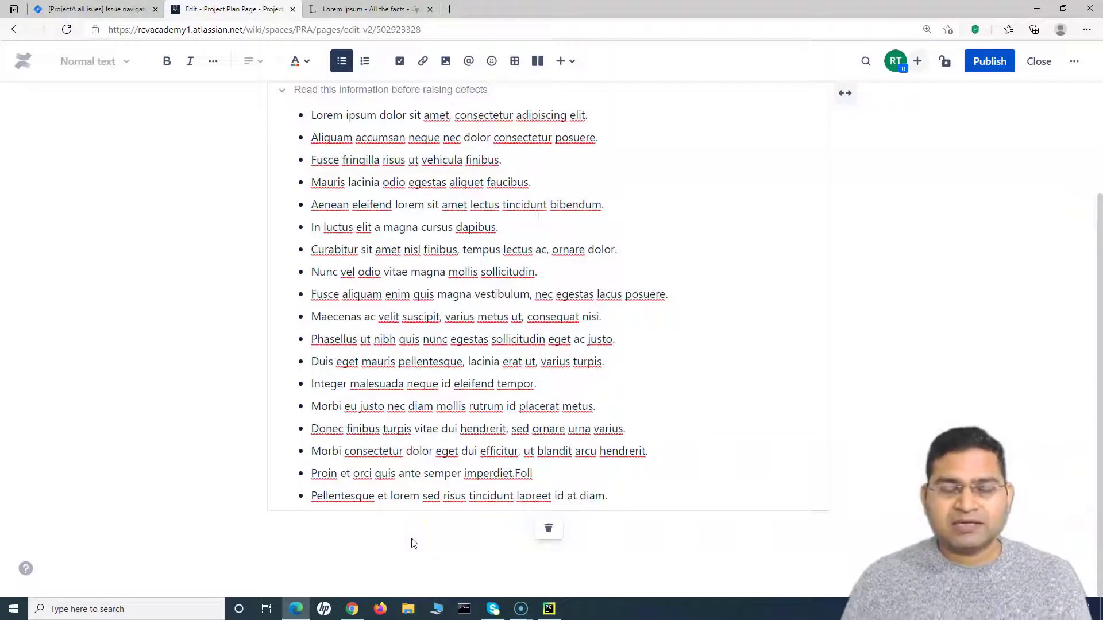
scroll(364, 271, up, 3)
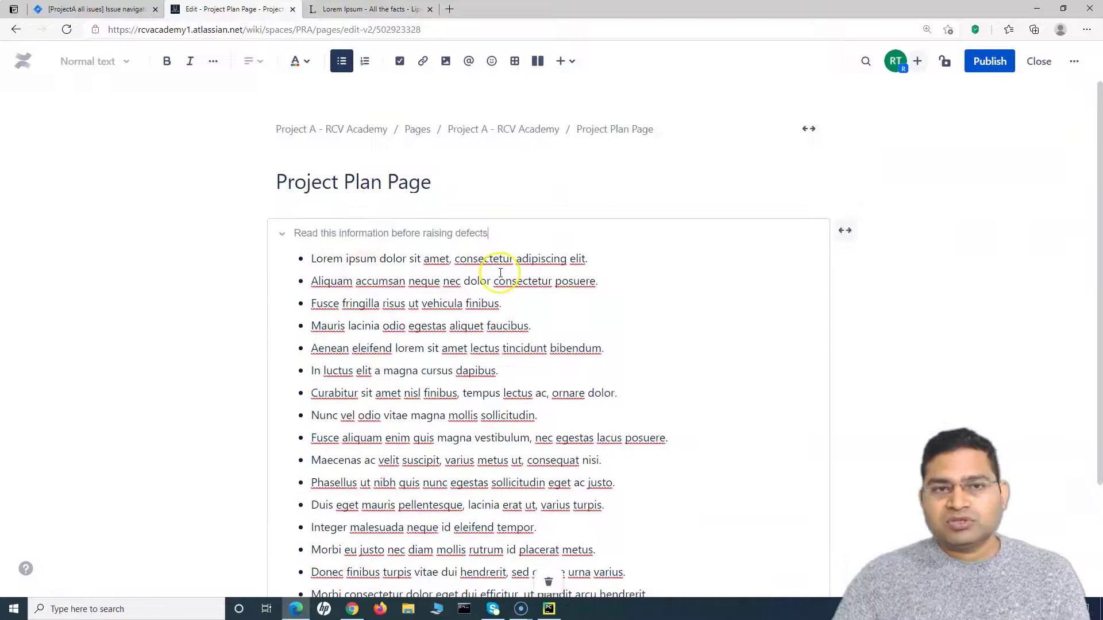
scroll(568, 203, down, 3)
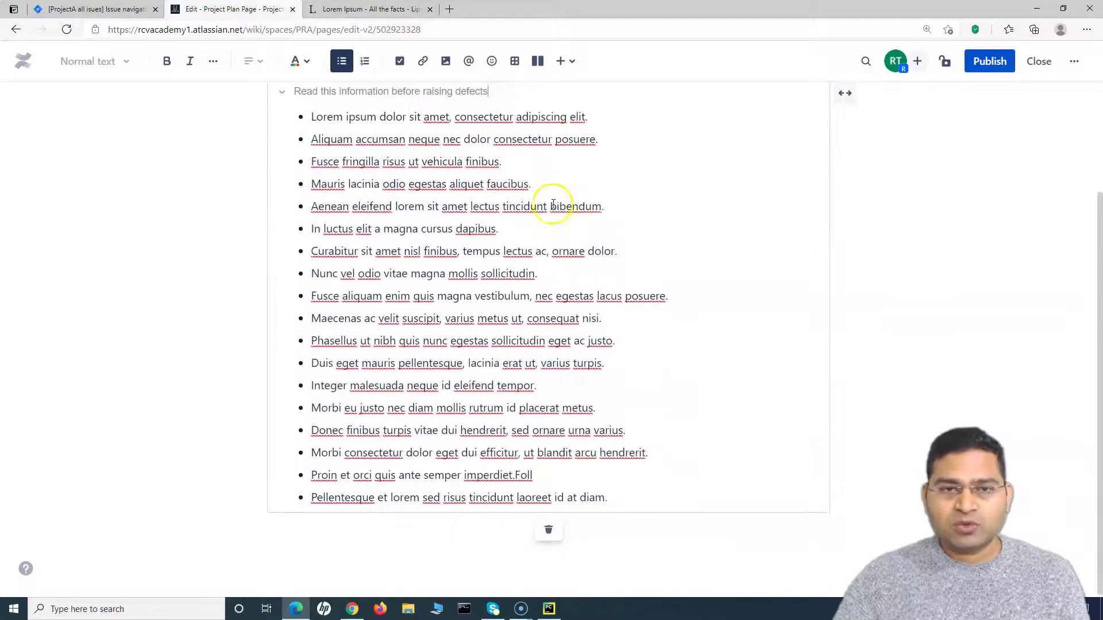
scroll(844, 229, up, 3)
click(845, 233)
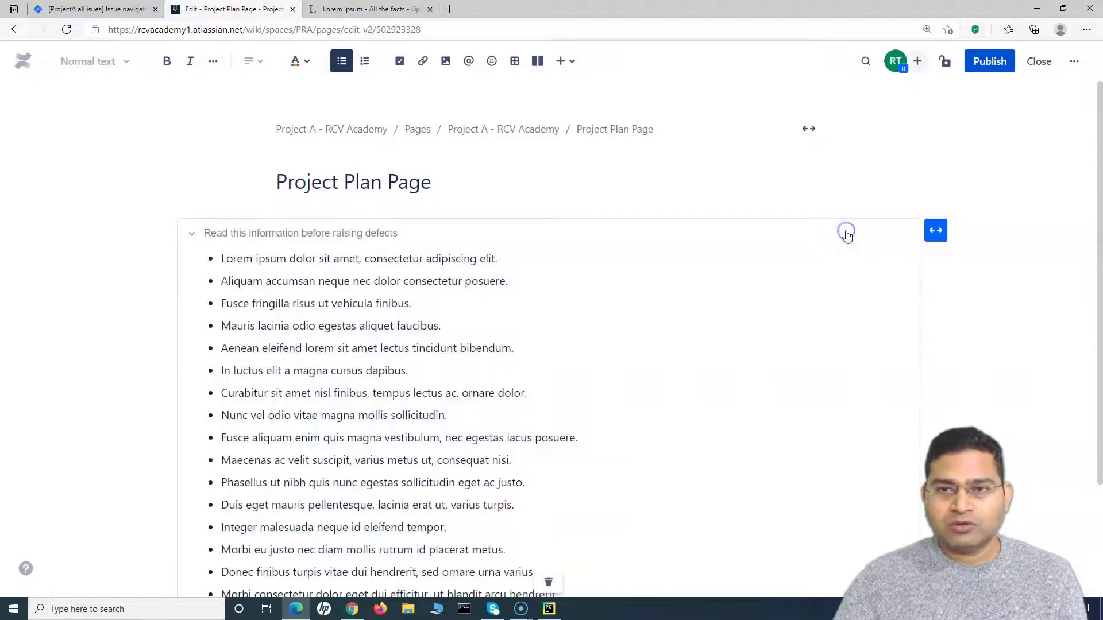
click(936, 229)
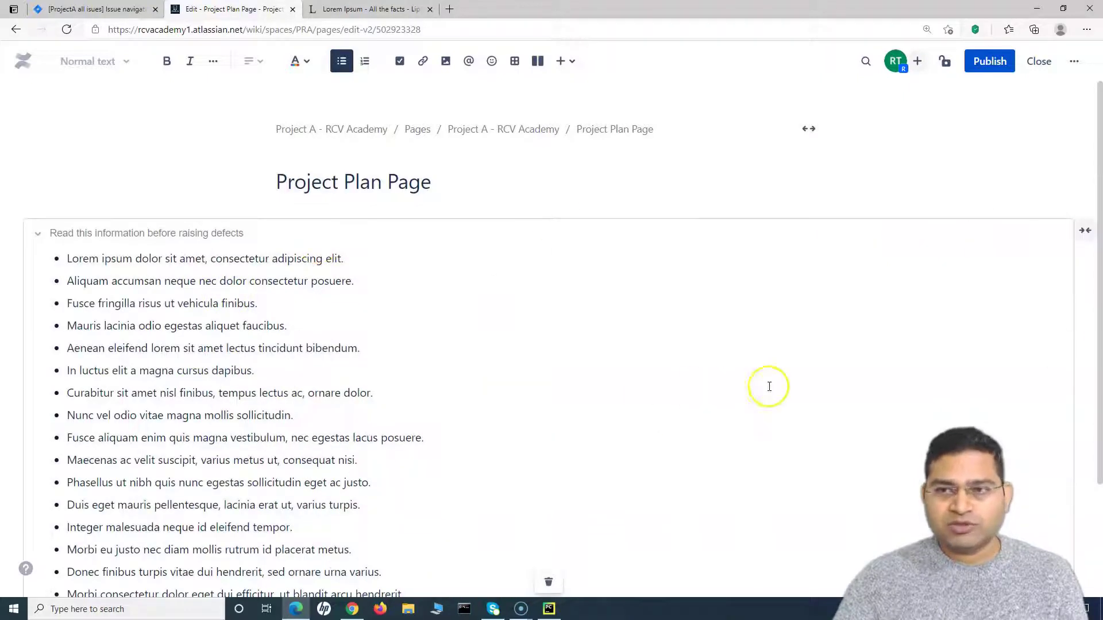
click(1084, 231)
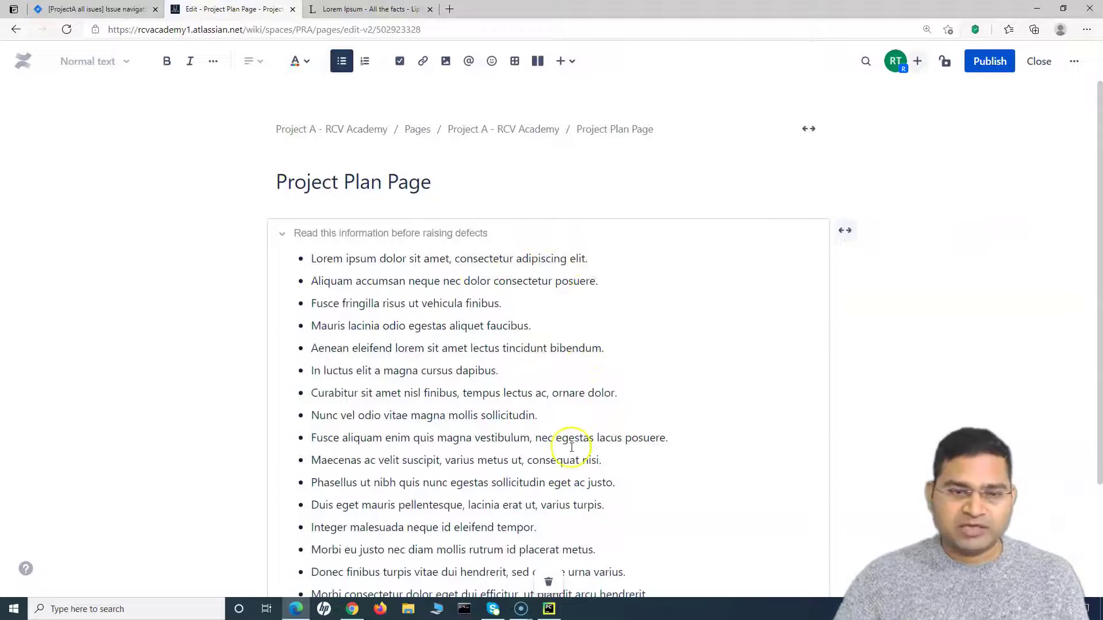
scroll(571, 443, down, 3)
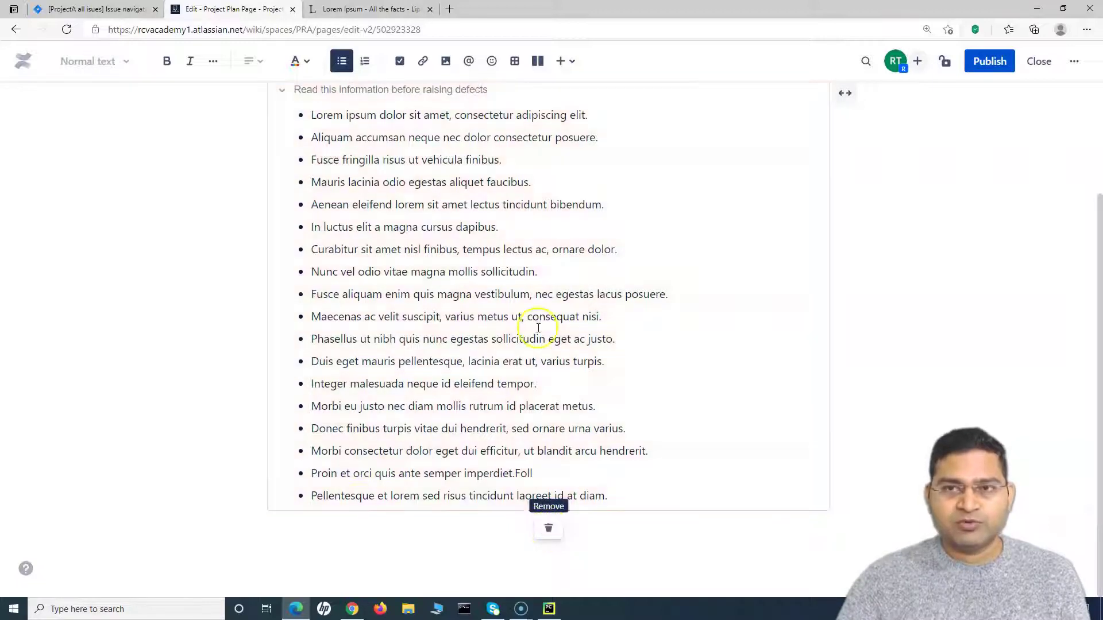
scroll(353, 451, up, 3)
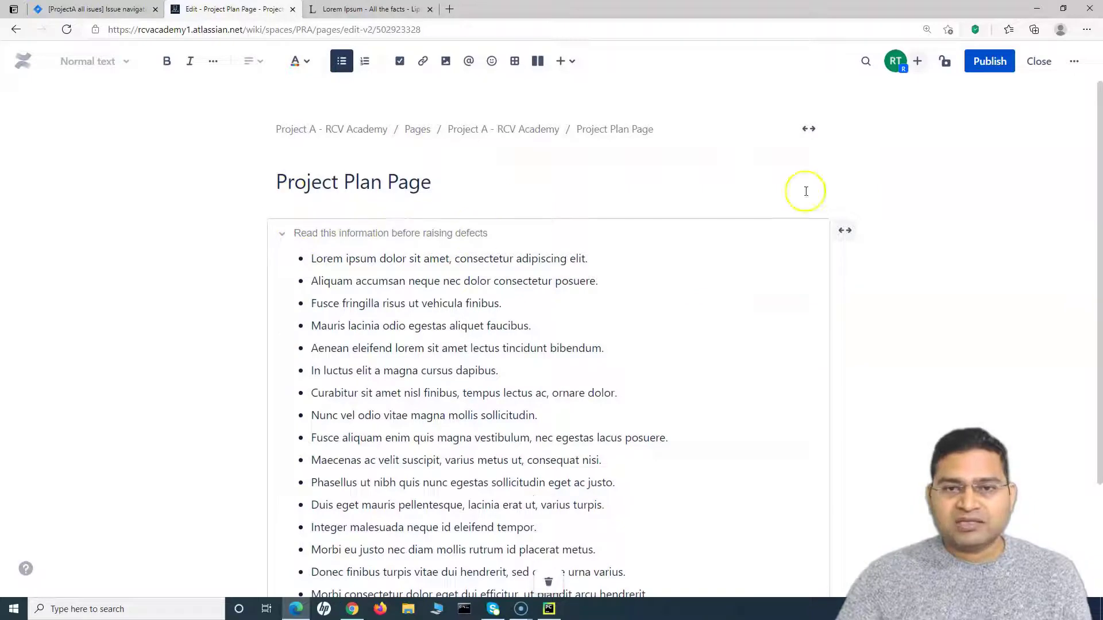
Publish the page, then expand and re-collapse the defects section to check its bulleted list
click(989, 62)
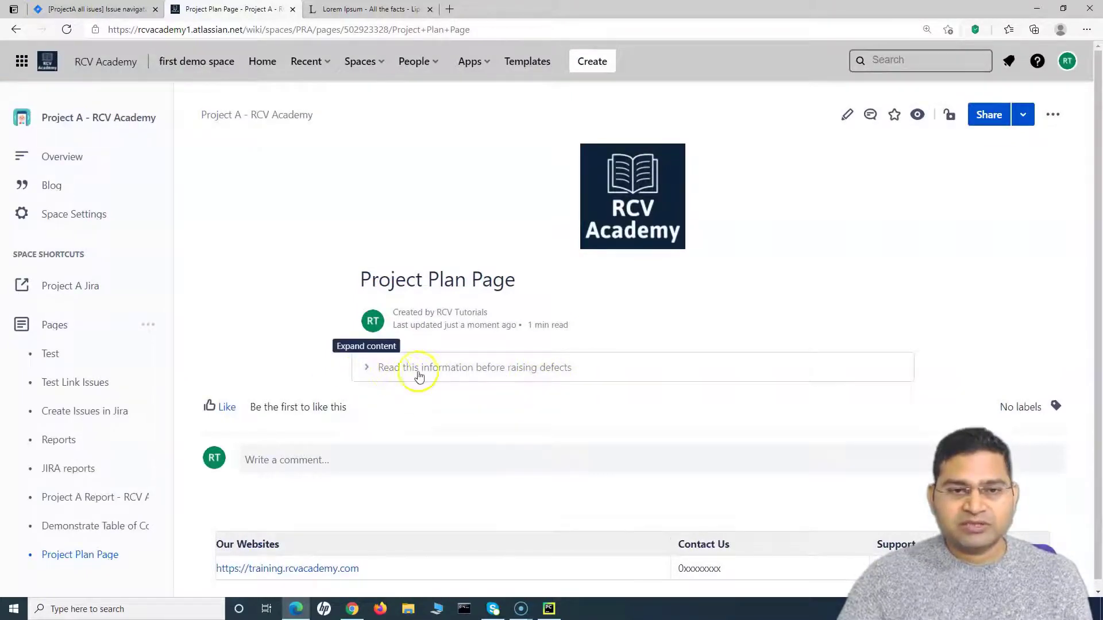
click(368, 360)
scroll(517, 322, down, 5)
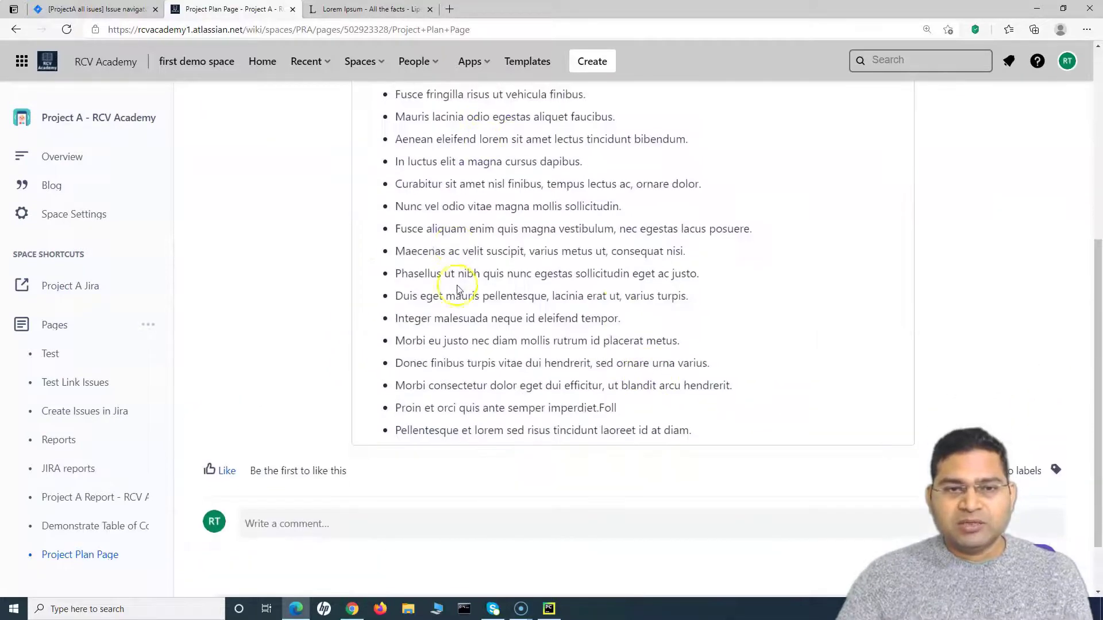
scroll(402, 258, up, 4)
scroll(437, 299, down, 1)
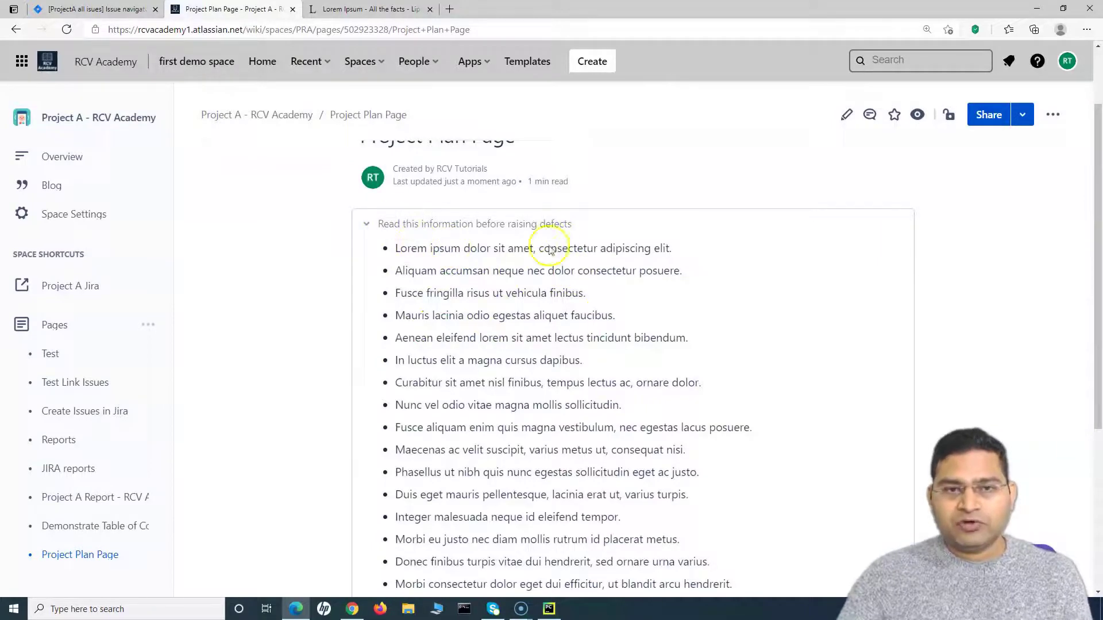
scroll(574, 420, down, 1)
scroll(574, 421, down, 1)
scroll(574, 420, up, 5)
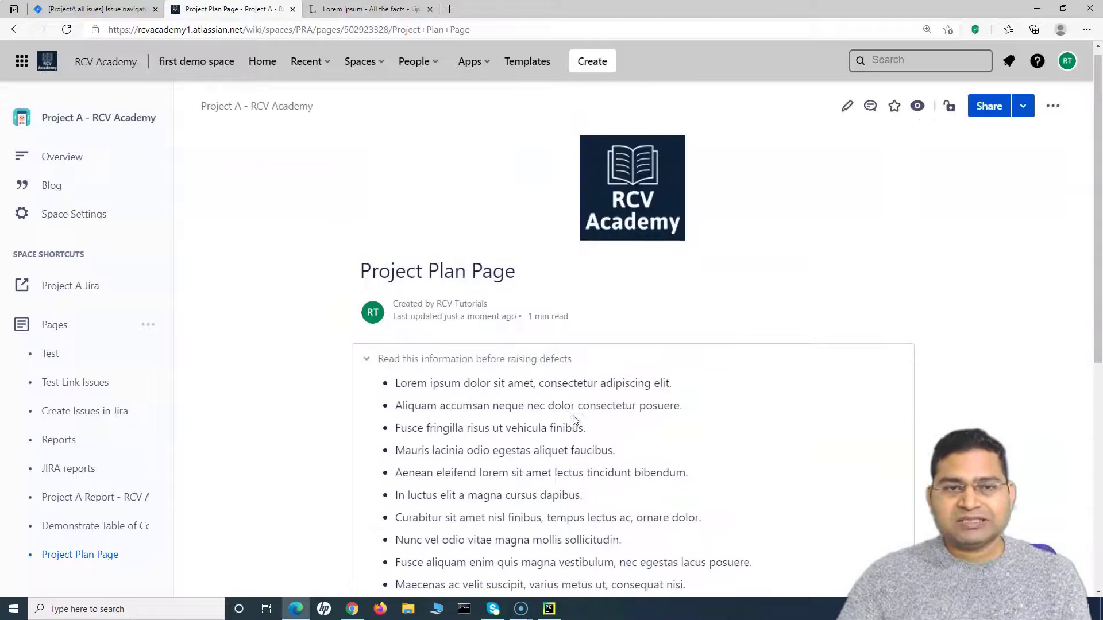
click(368, 359)
click(545, 411)
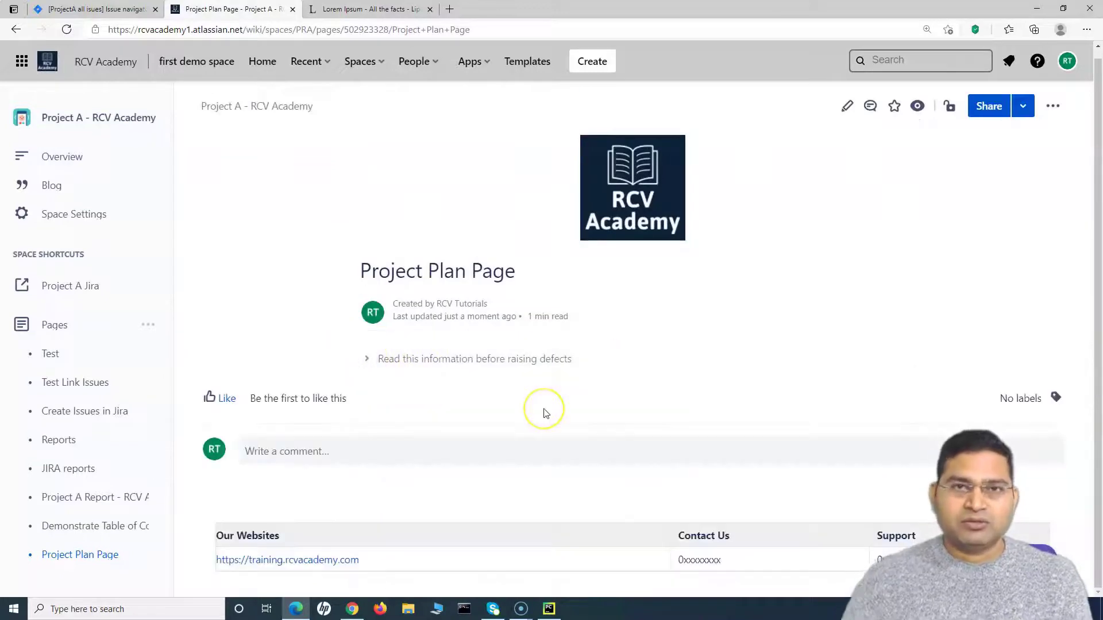